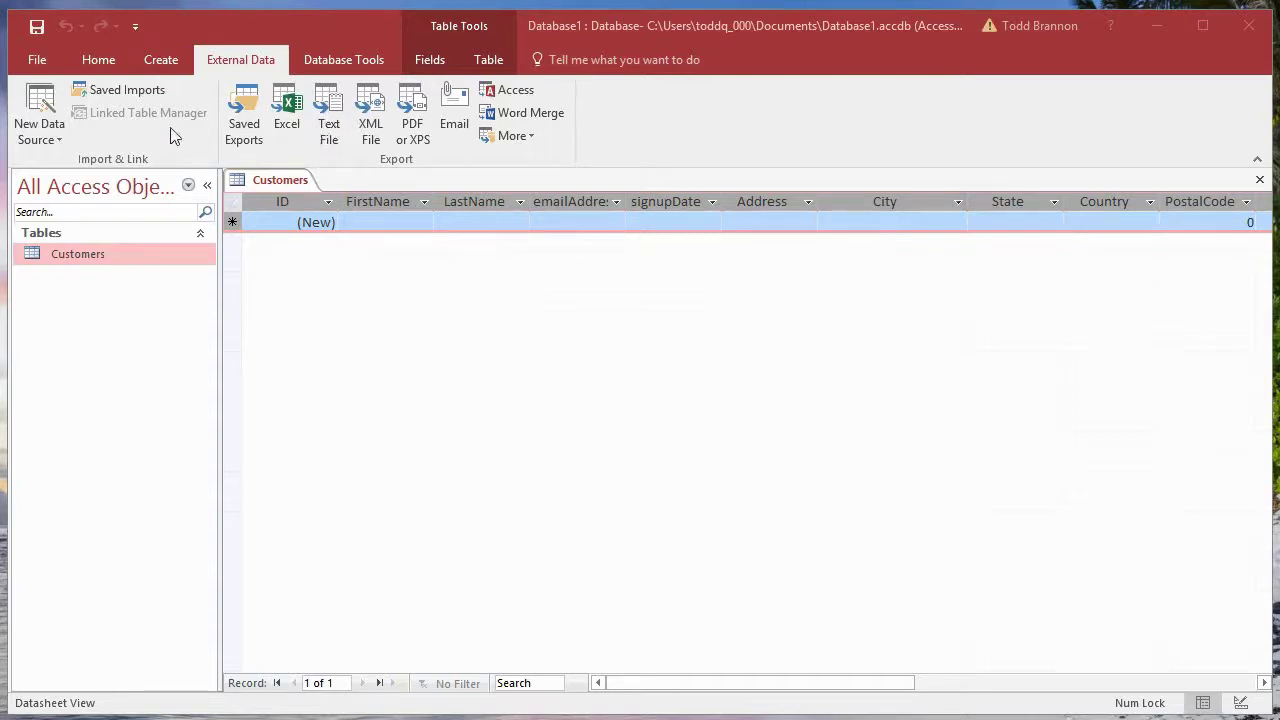
Step: Begin a Text File import and choose Downloads\MOCK_DATA.csv as the source file
left_click(57, 140)
mouse_move(63, 178)
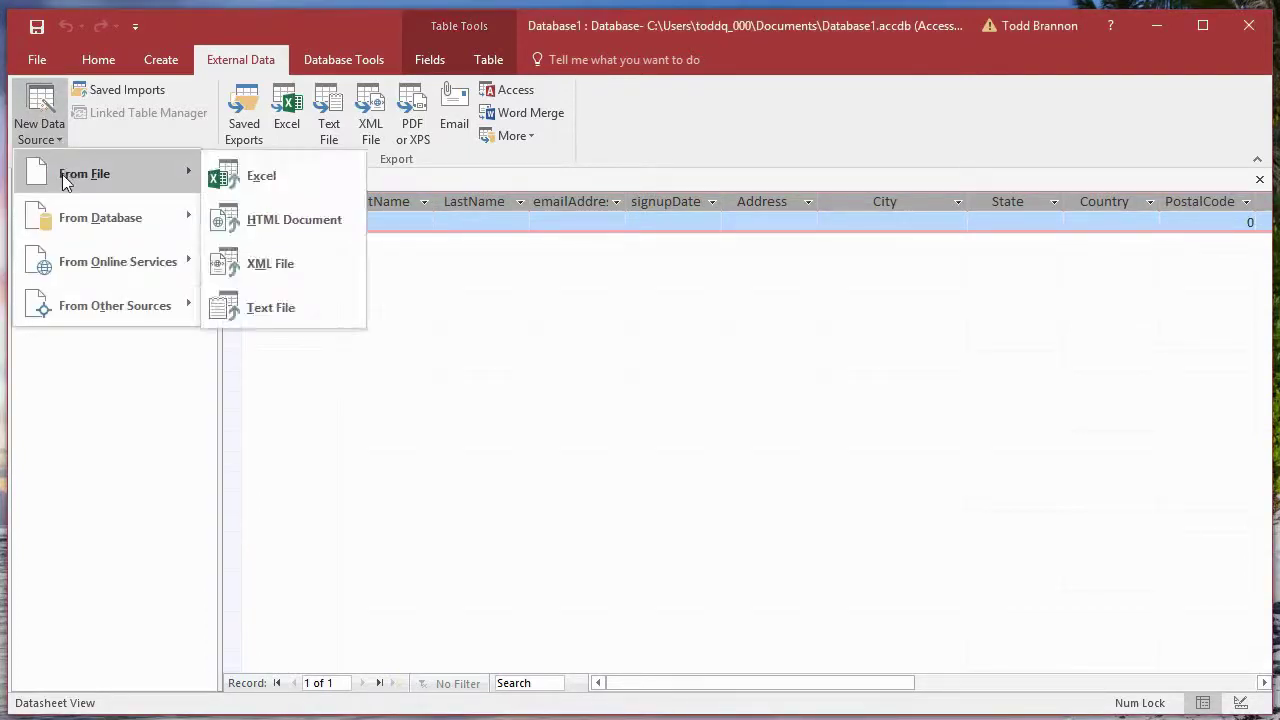
left_click(297, 308)
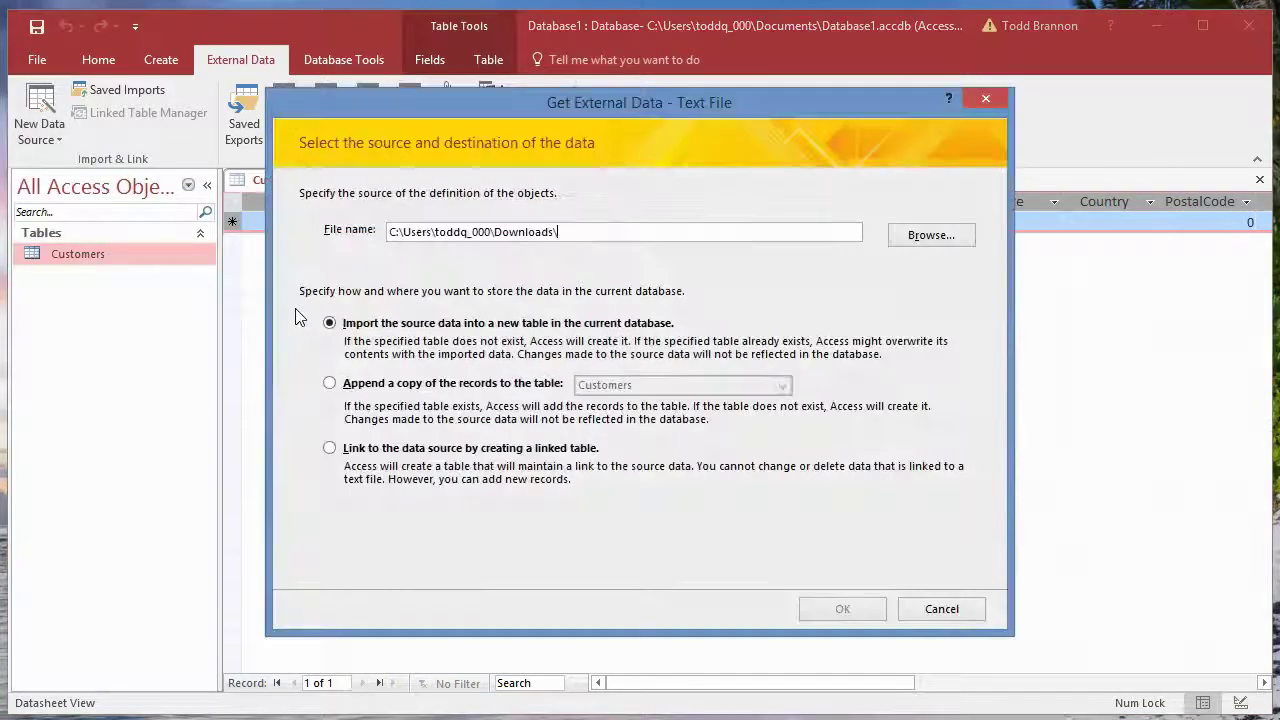
left_click(931, 236)
left_click(557, 264)
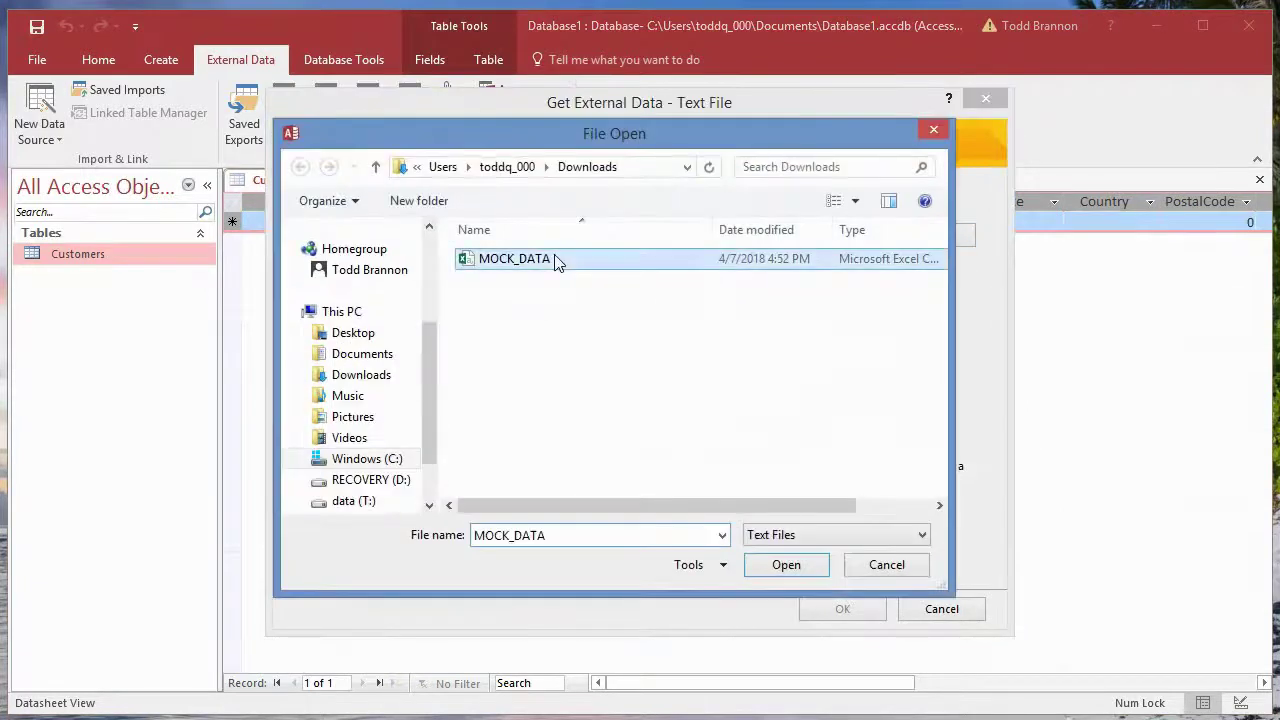
left_click(772, 566)
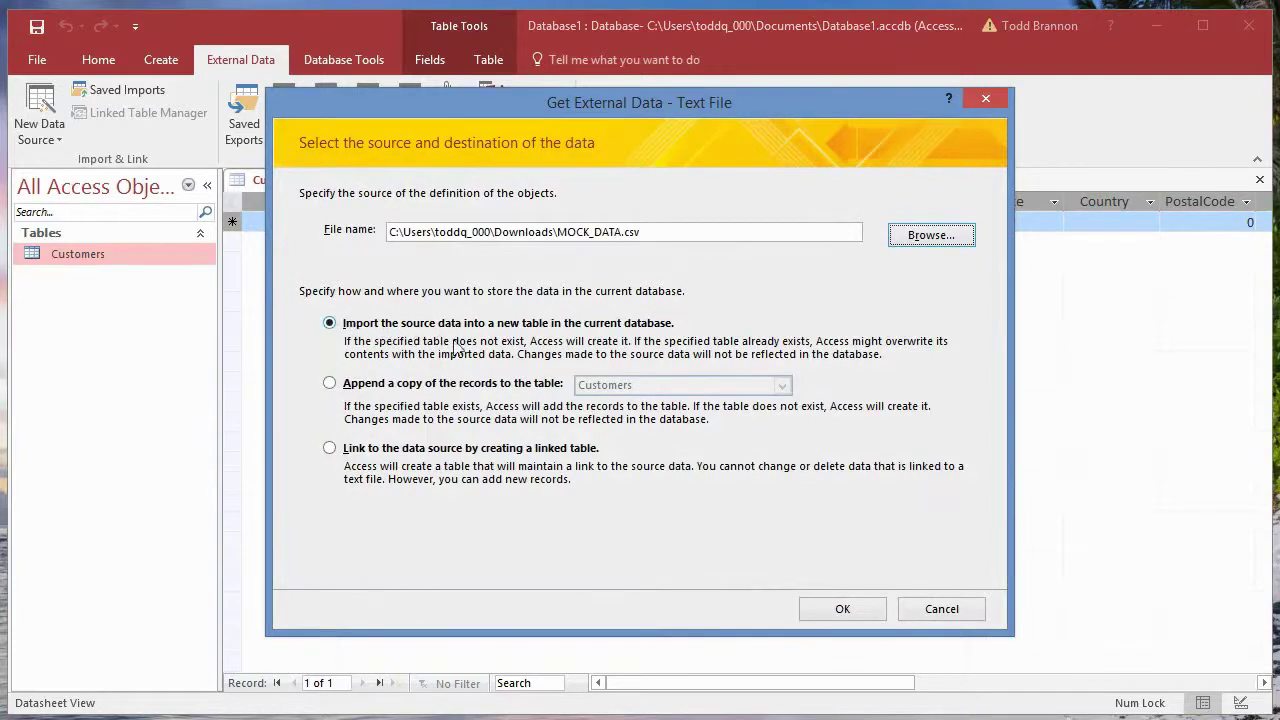
Step: Choose to append the records to the Customers table, closing the open table when asked
left_click(330, 386)
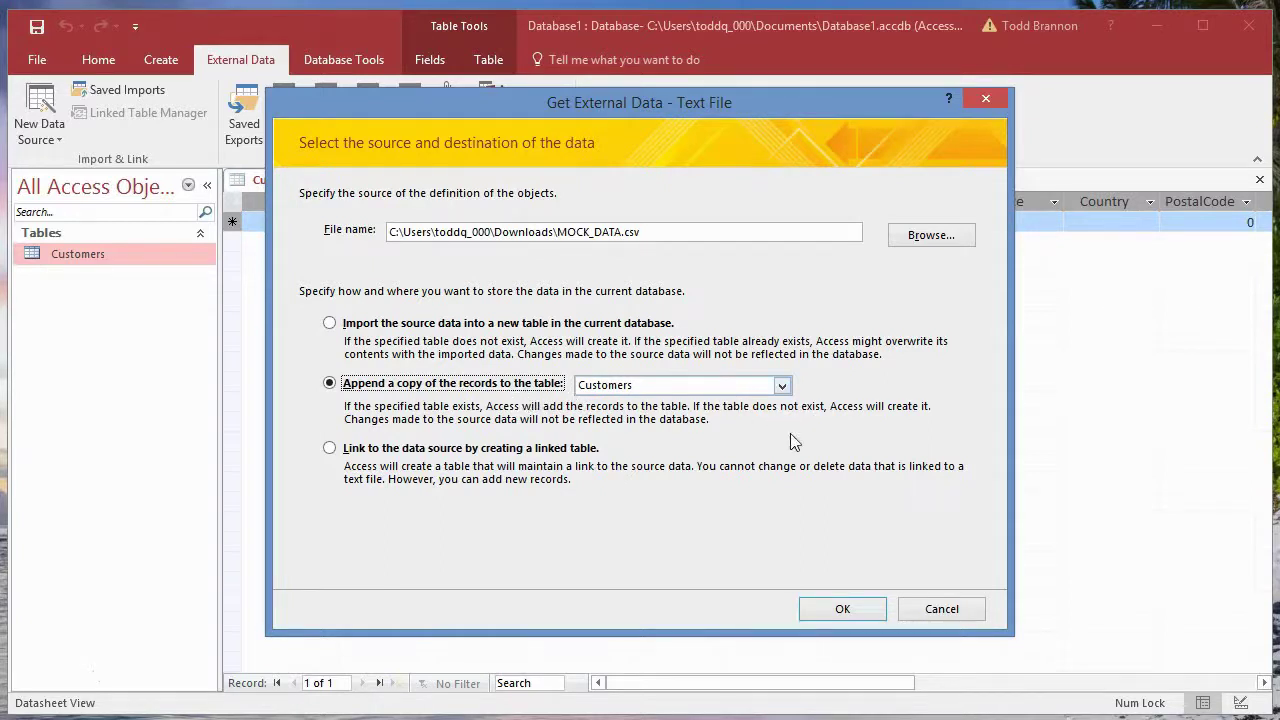
left_click(860, 610)
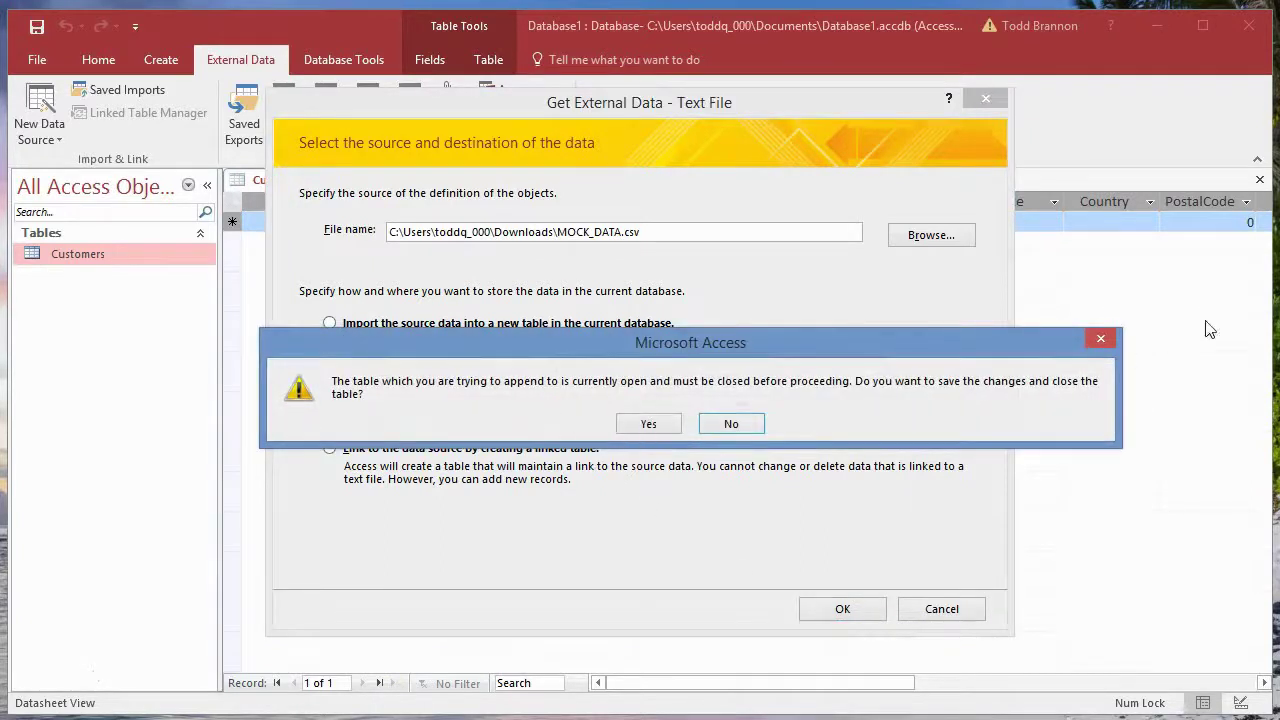
left_click(652, 424)
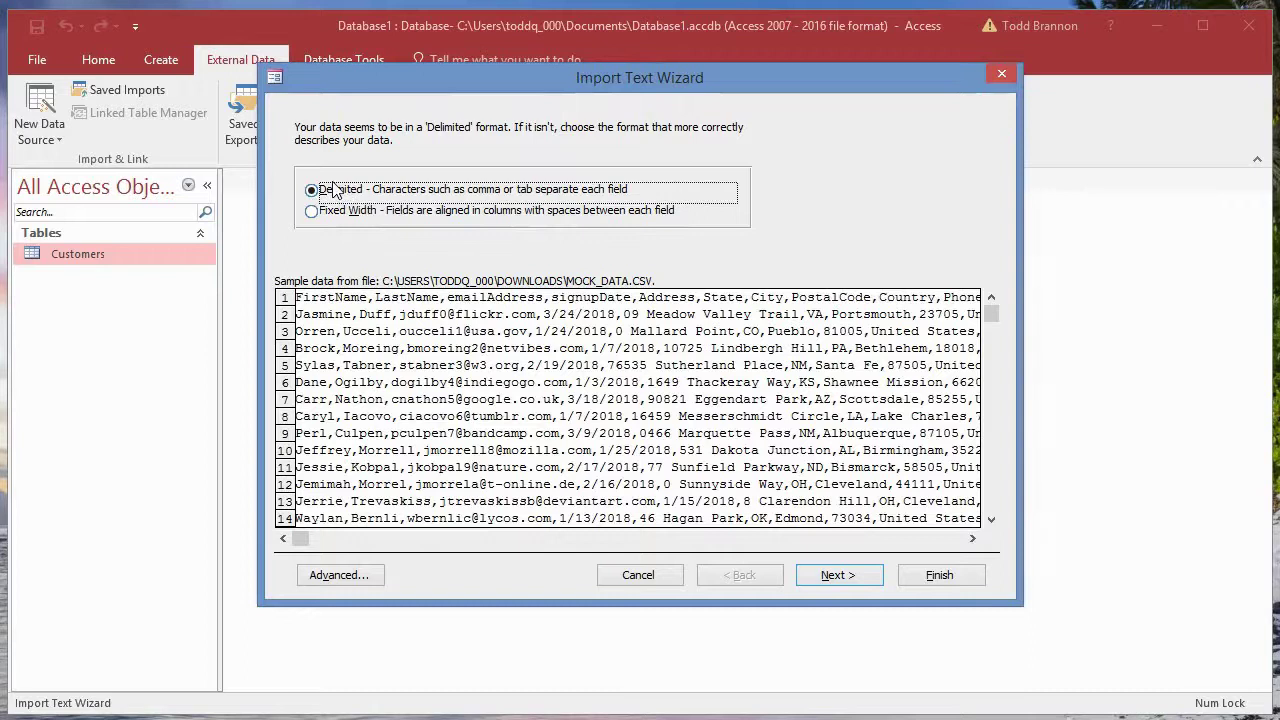
Step: Keep Delimited format with Comma delimiter, use the first row as field names, and reach the final page
left_click(860, 578)
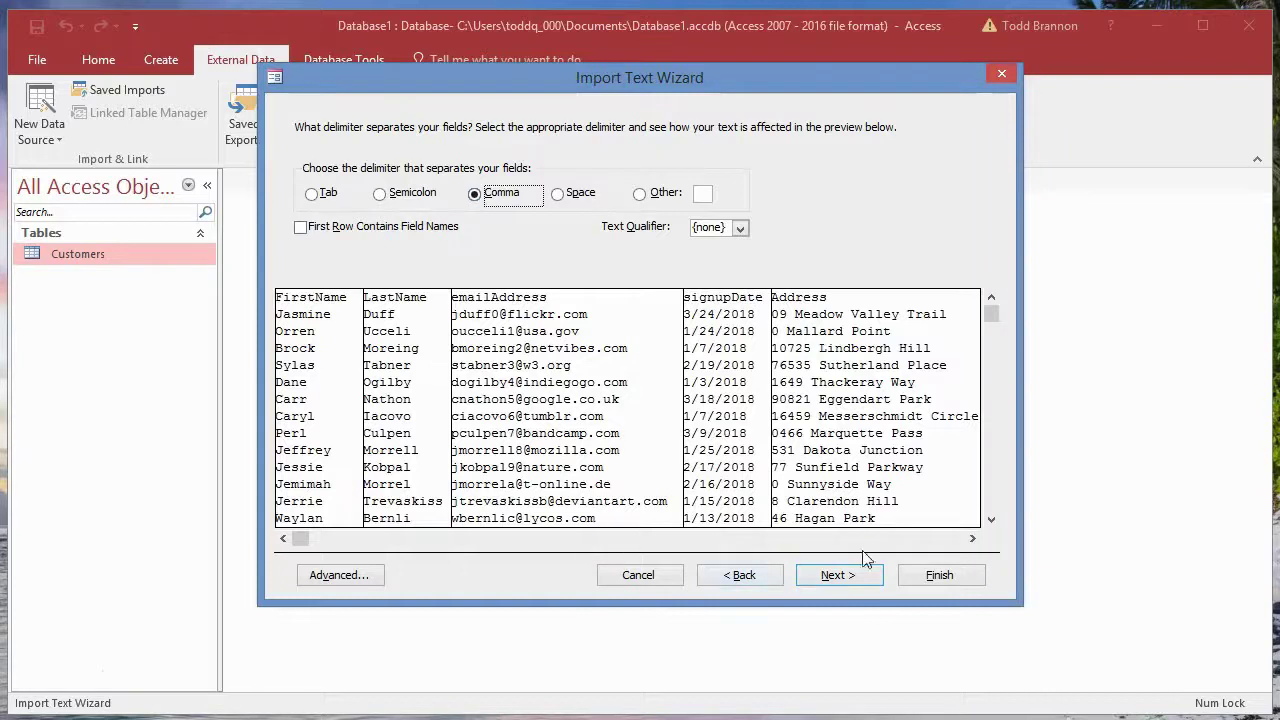
left_click(971, 541)
left_click(971, 541)
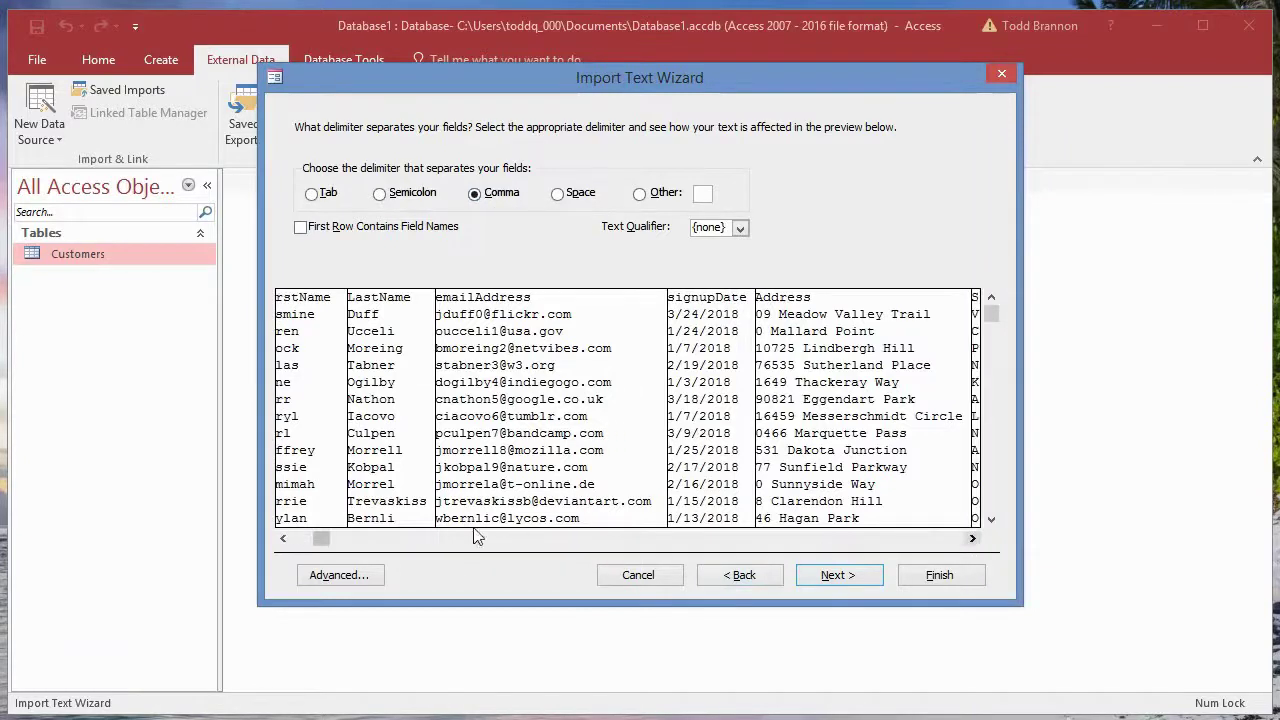
left_click_drag(356, 546, 298, 545)
left_click(300, 227)
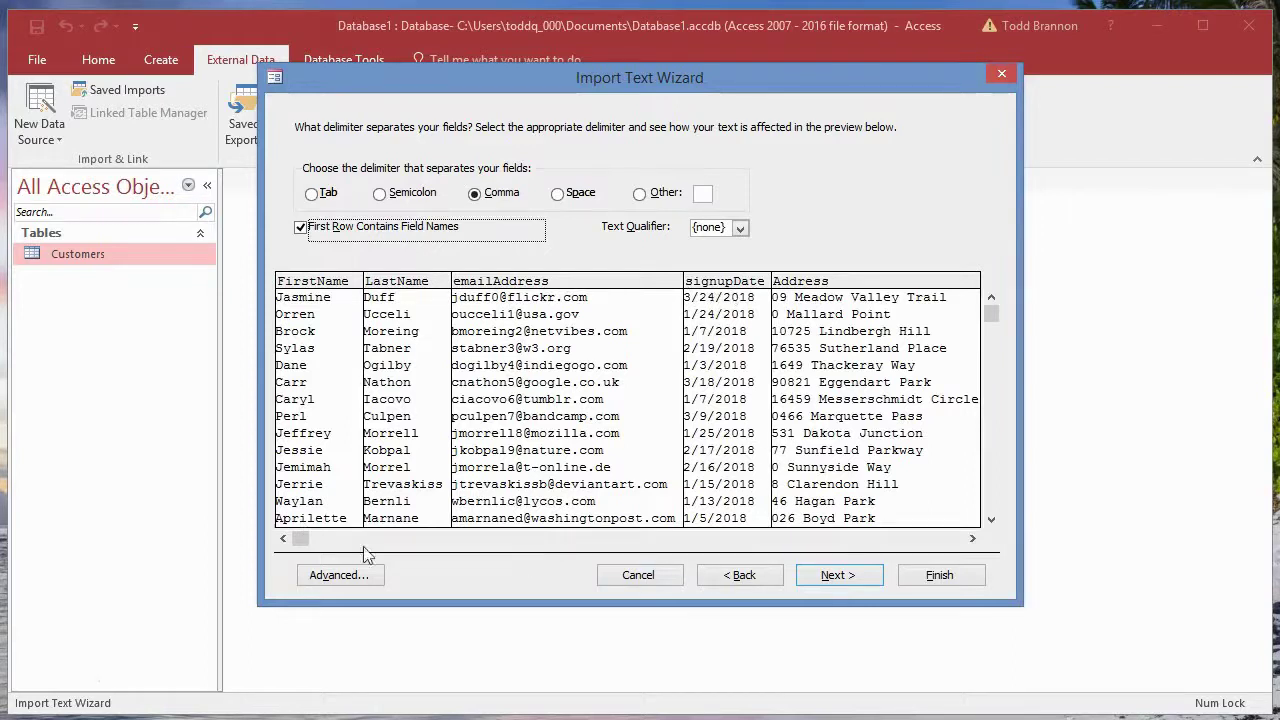
left_click(838, 575)
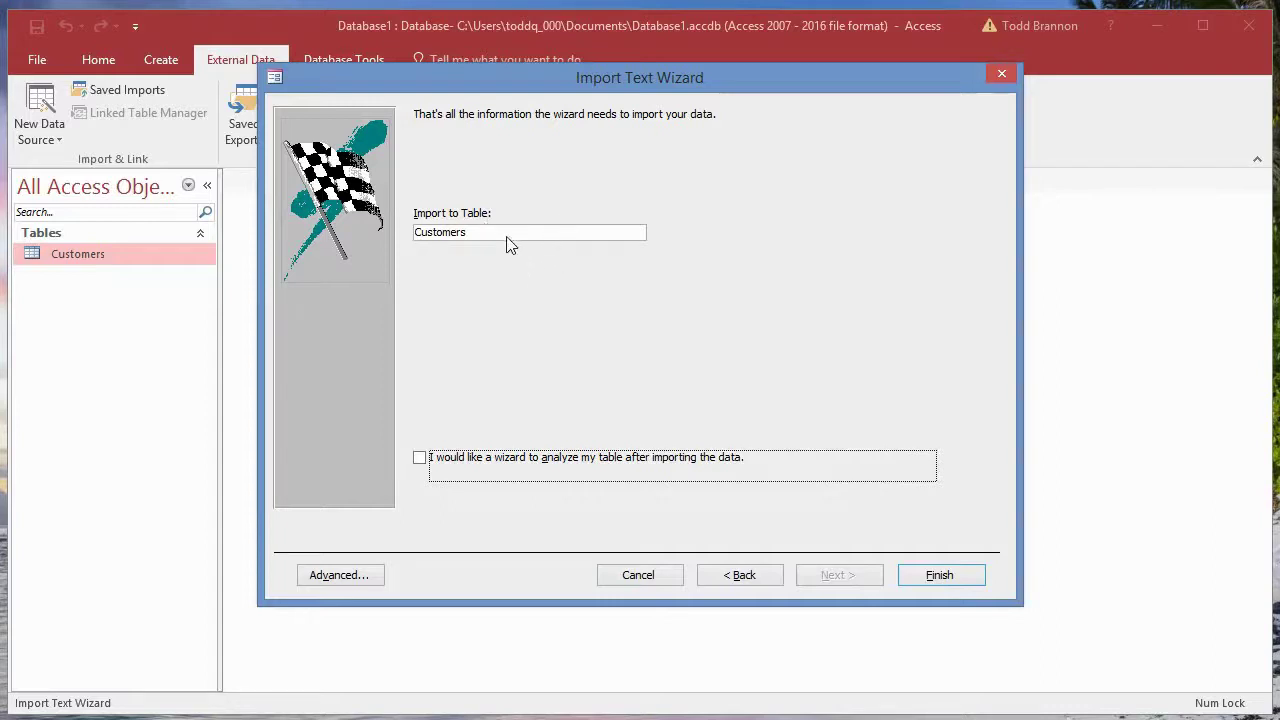
Step: Finish the import without saving steps, then open Customers to see 1000 records starting at ID 4003
left_click(936, 576)
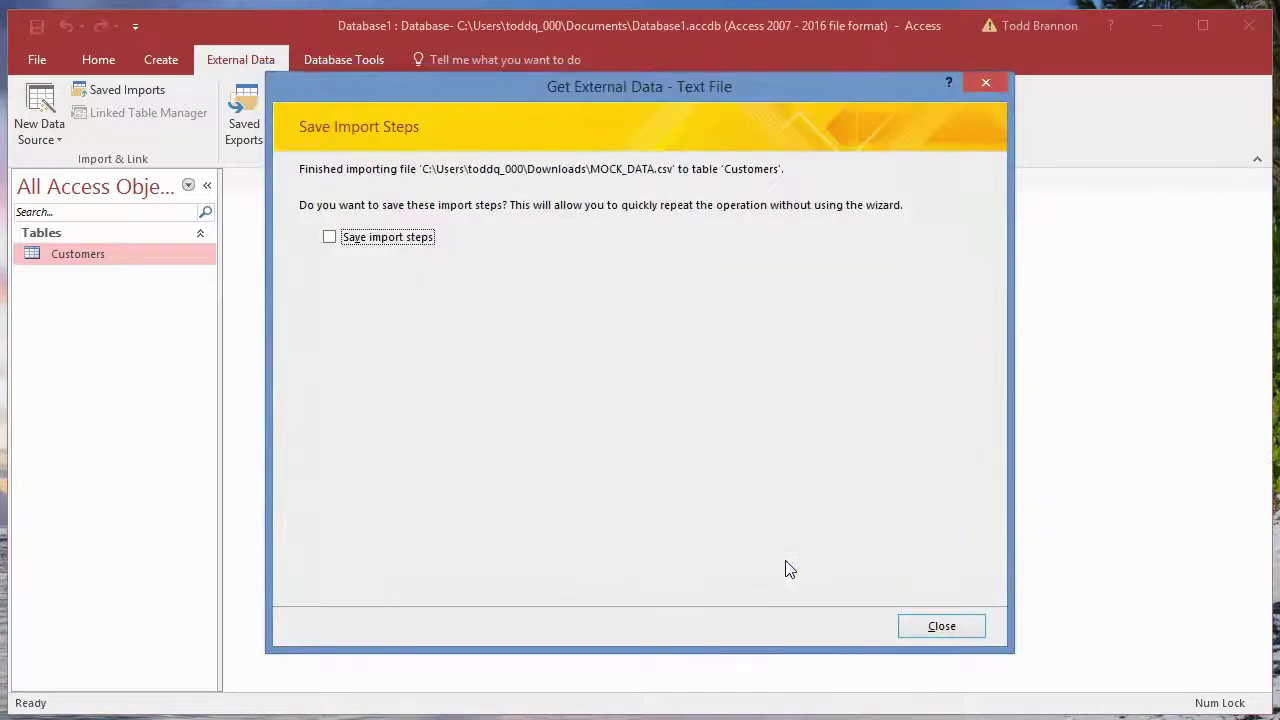
left_click(940, 626)
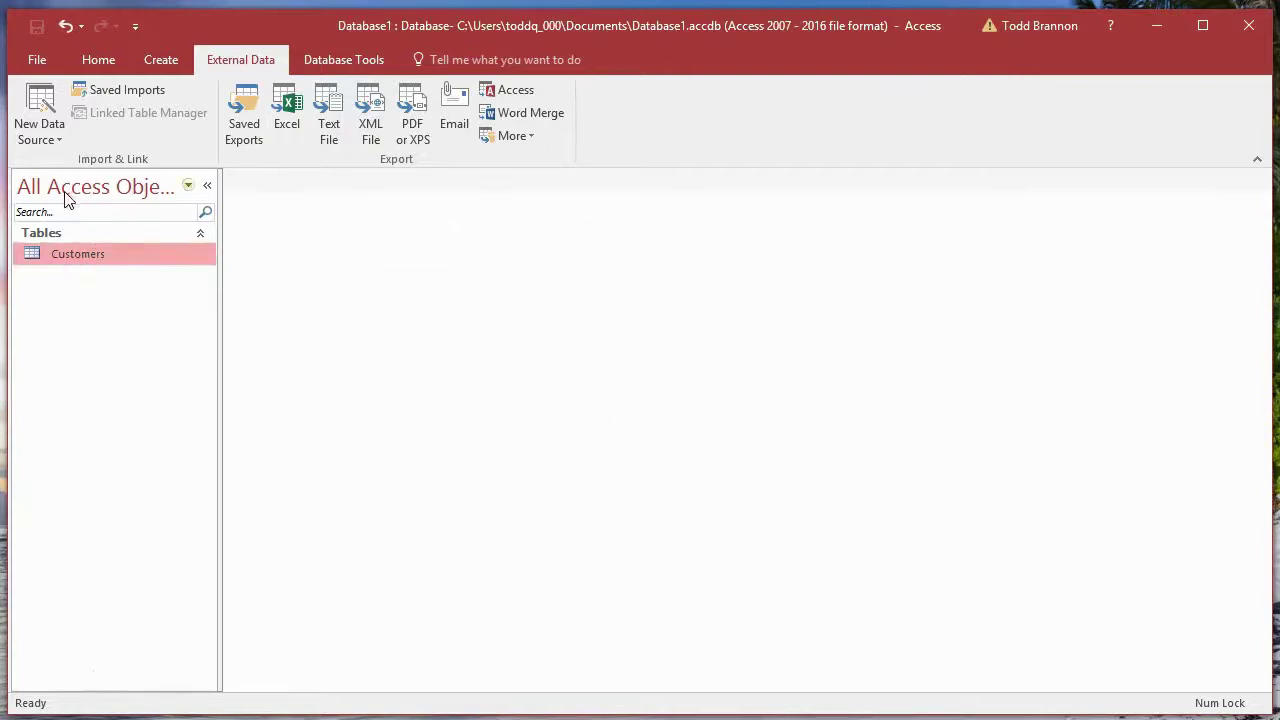
right_click(96, 256)
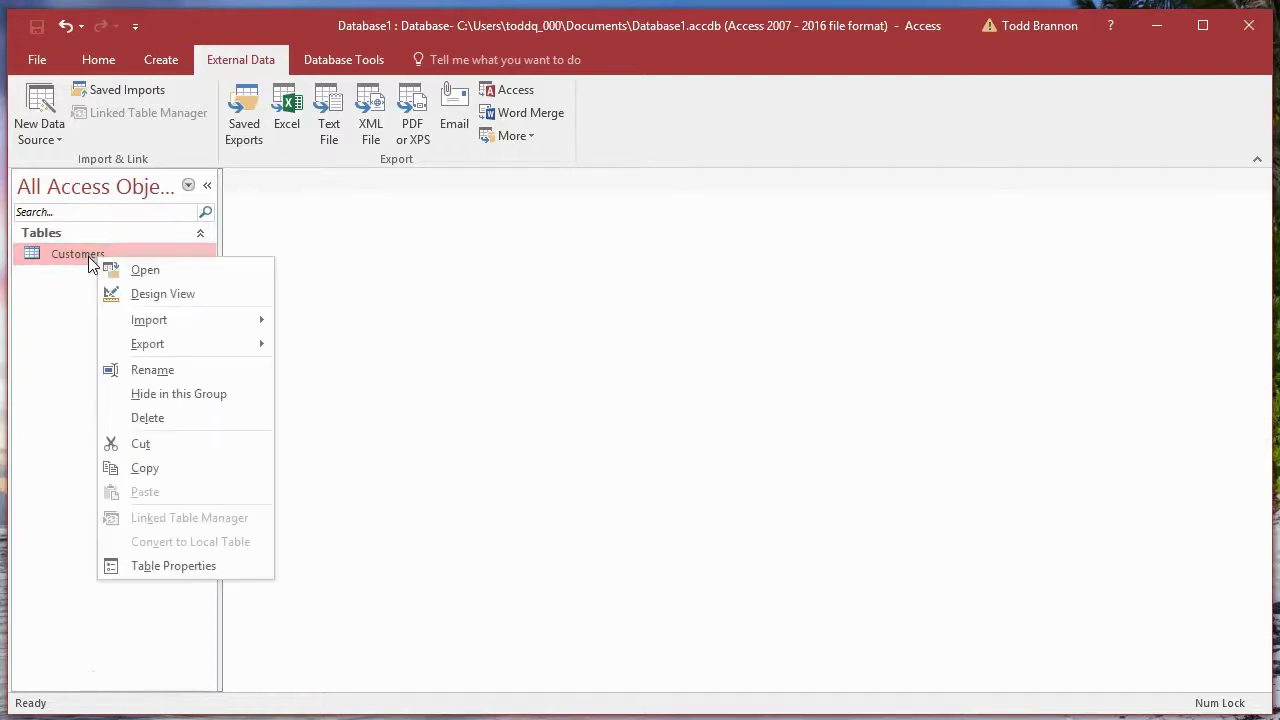
left_click(163, 274)
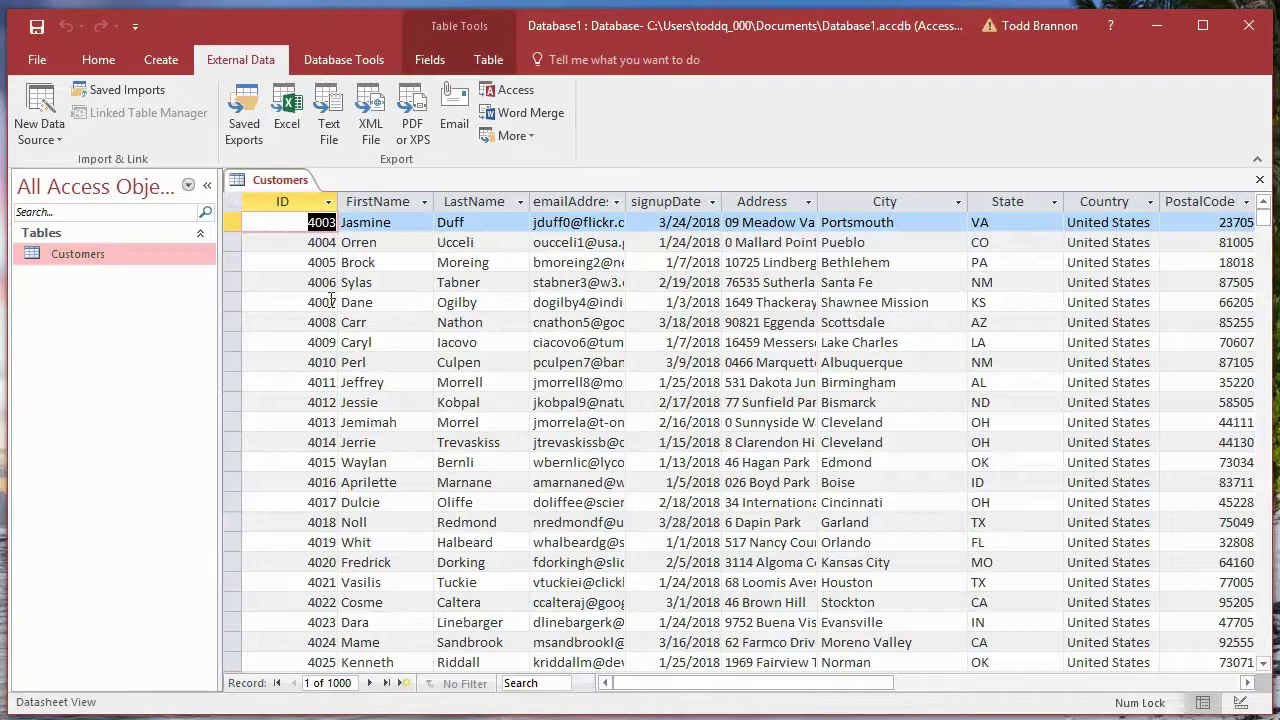
scroll(310, 292, "down", 15)
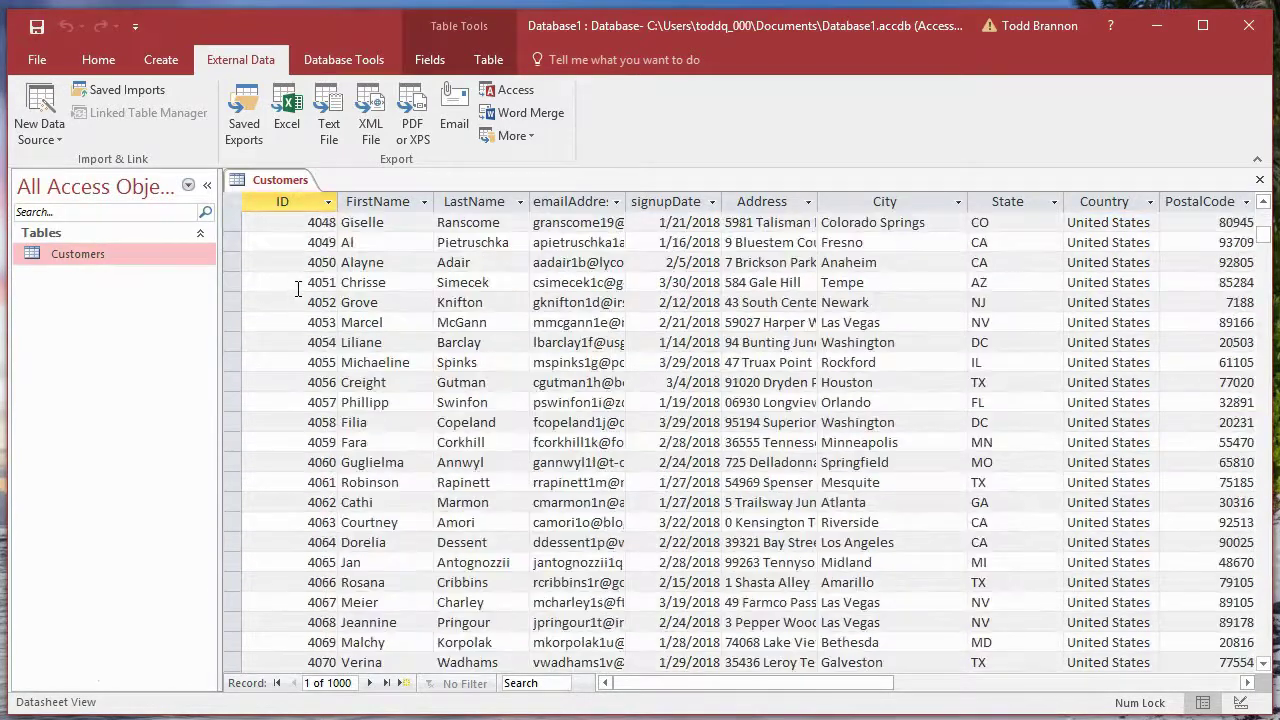
scroll(297, 289, "down", 9)
scroll(373, 342, "up", 12)
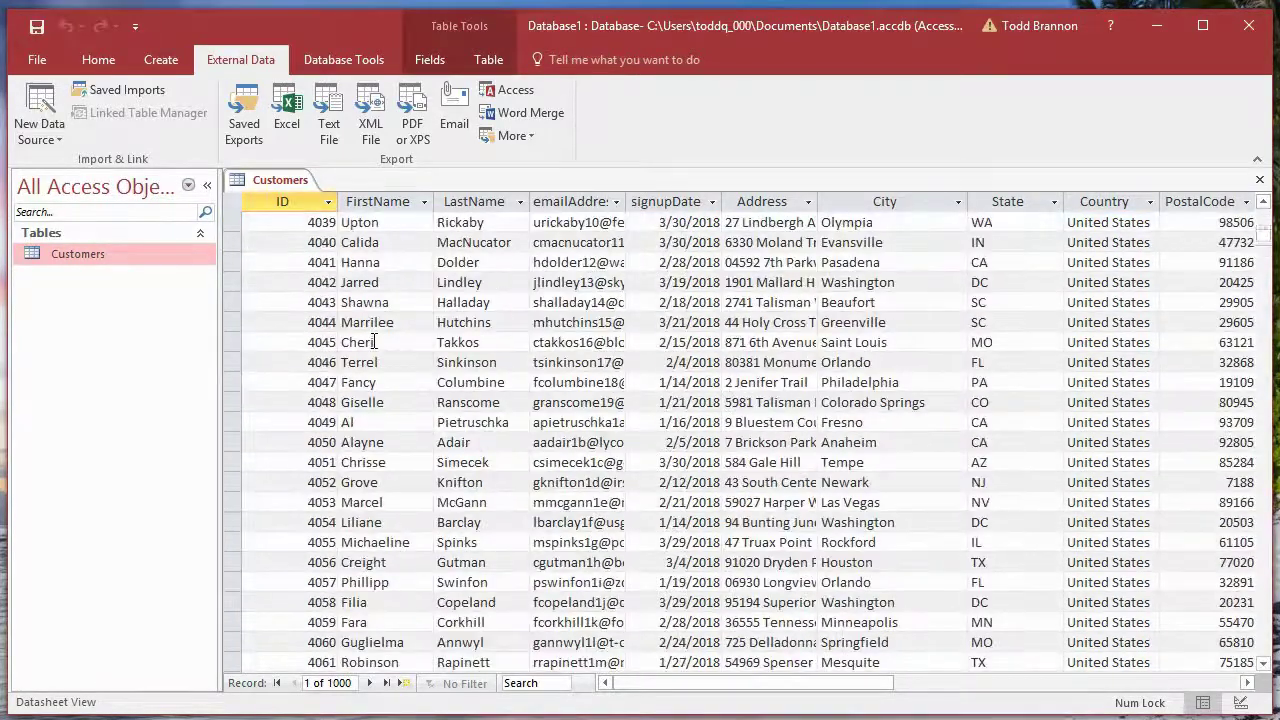
scroll(373, 342, "up", 12)
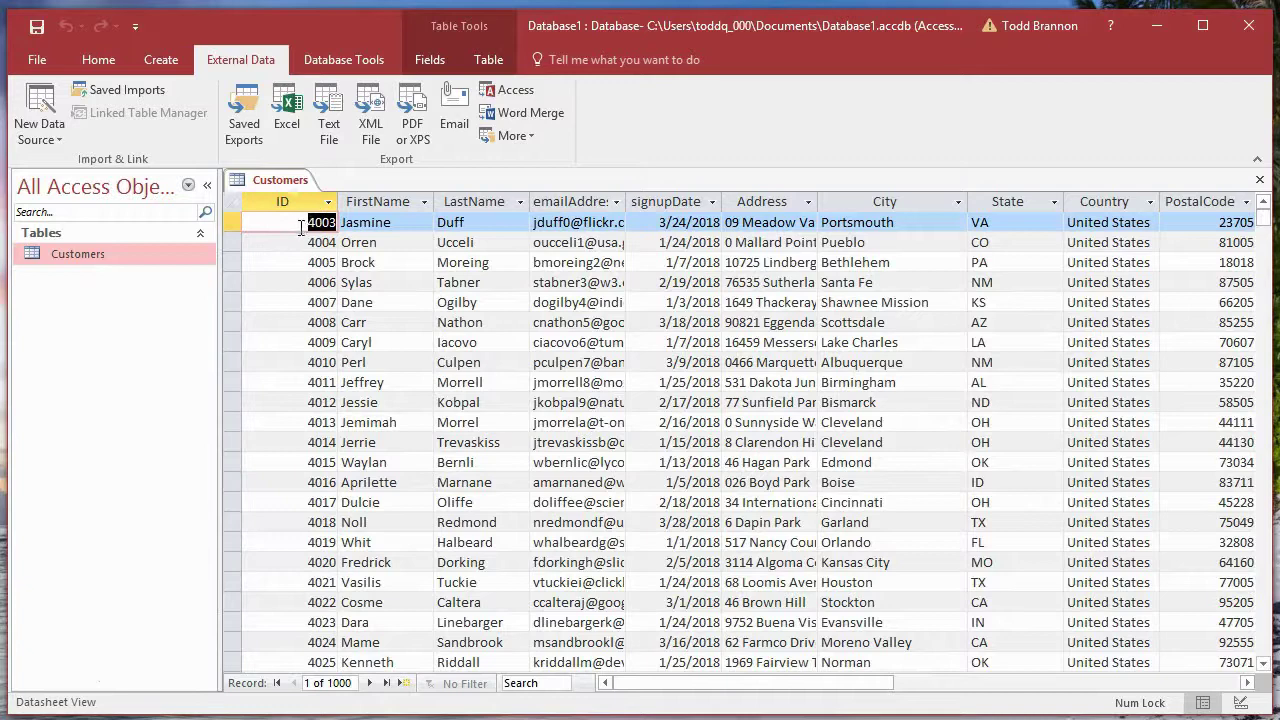
scroll(301, 362, "down", 7)
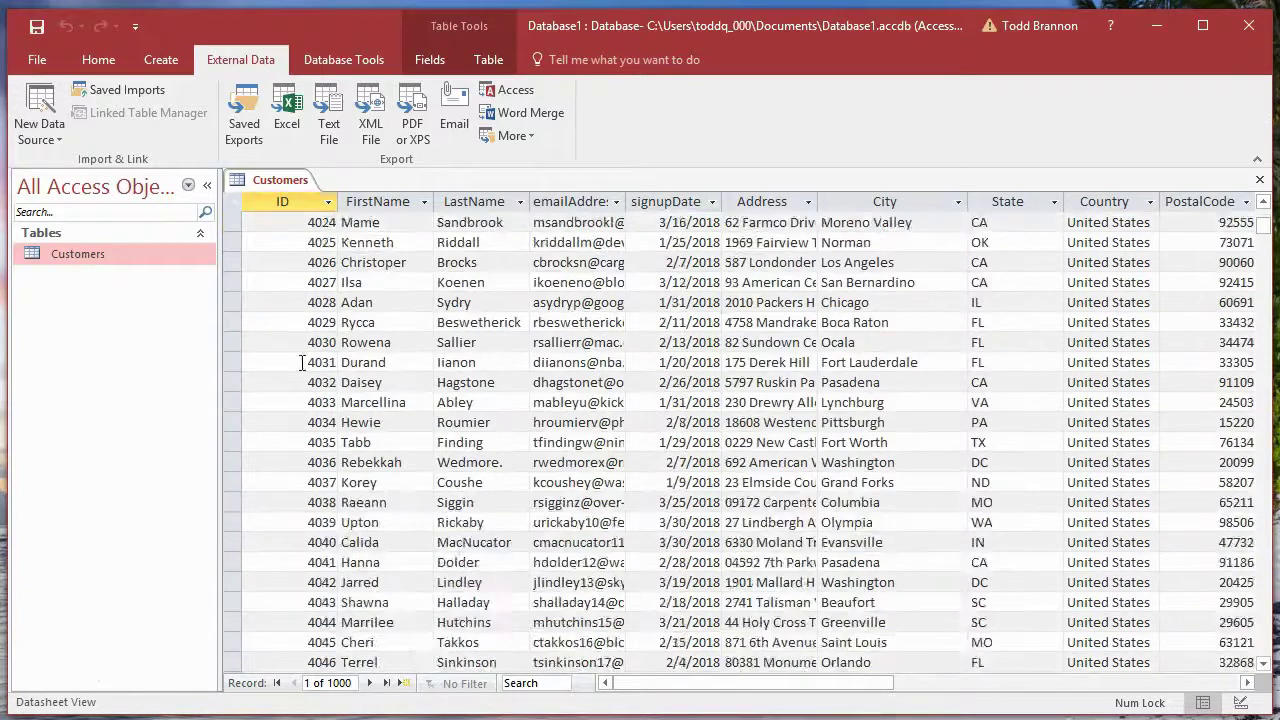
scroll(301, 362, "up", 8)
scroll(294, 322, "down", 10)
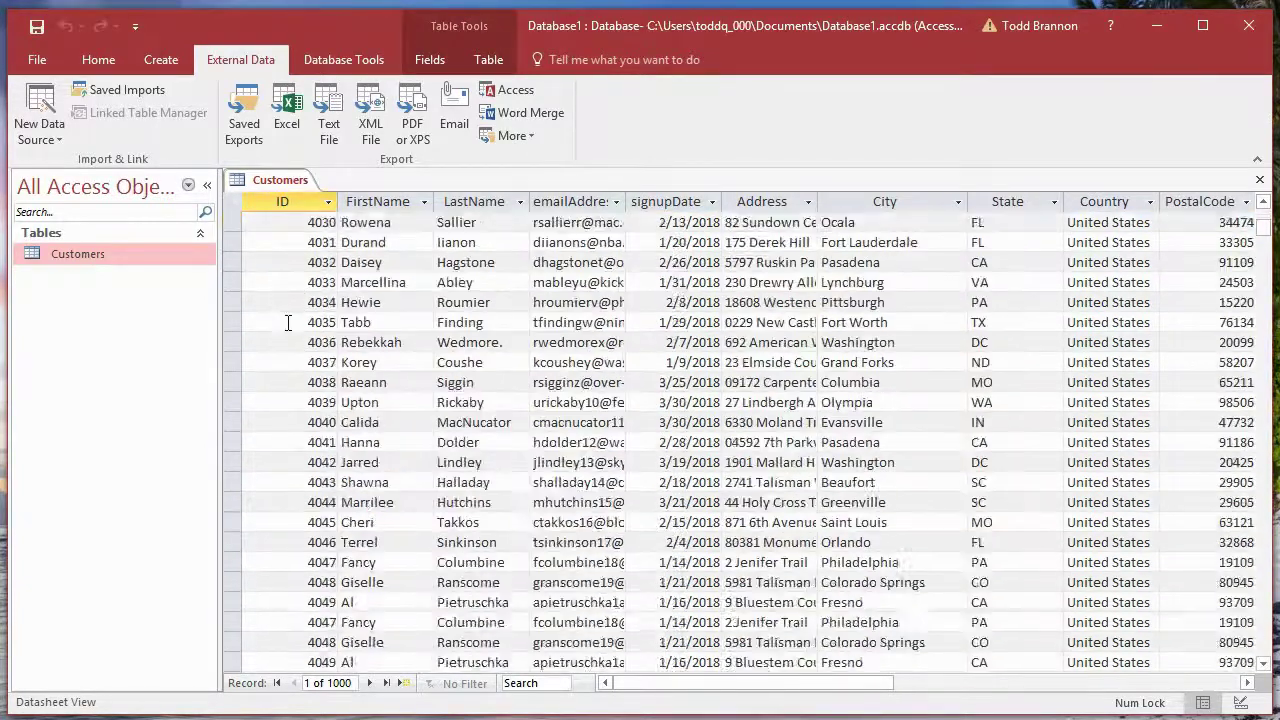
scroll(287, 322, "down", 13)
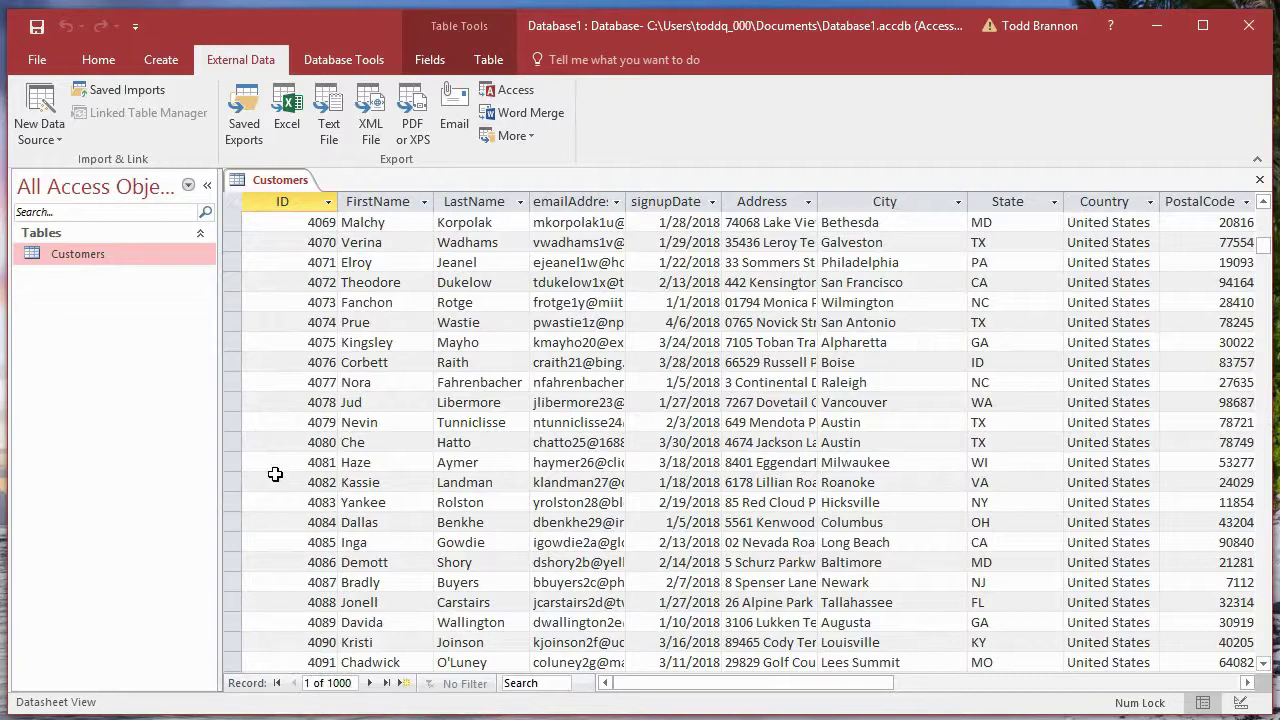
key("ctrl+Down")
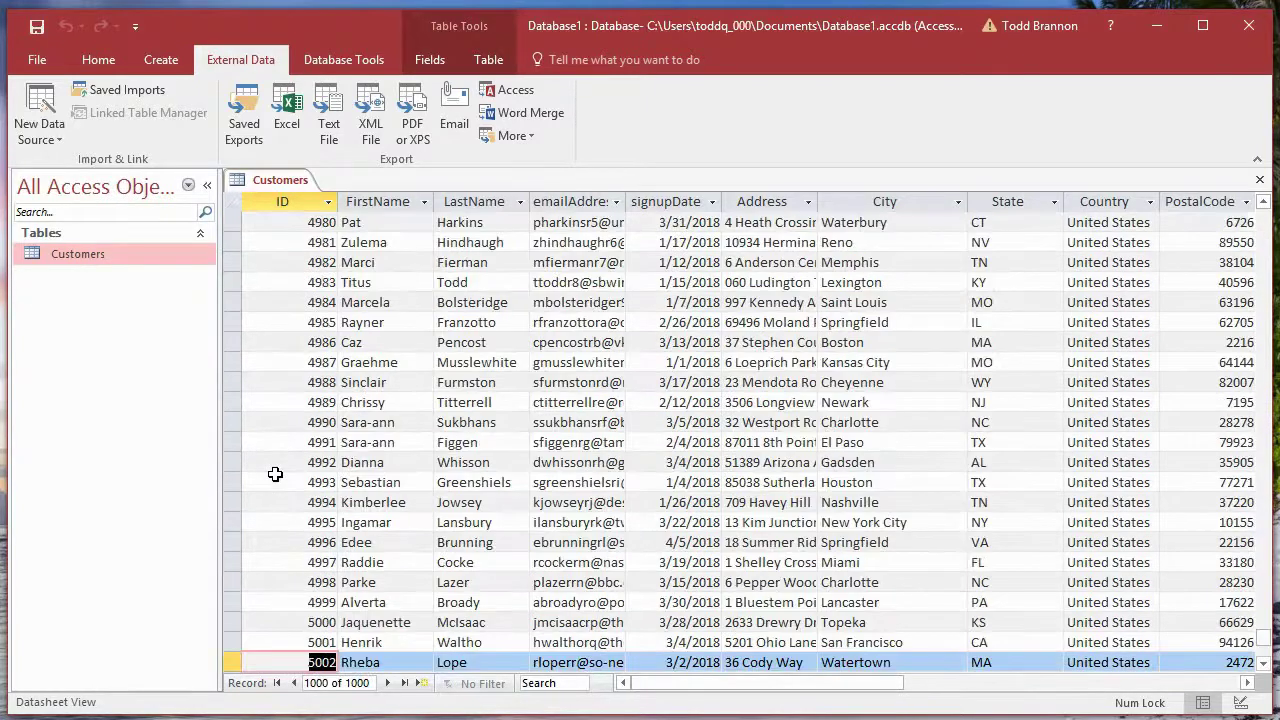
scroll(275, 474, "down", 2)
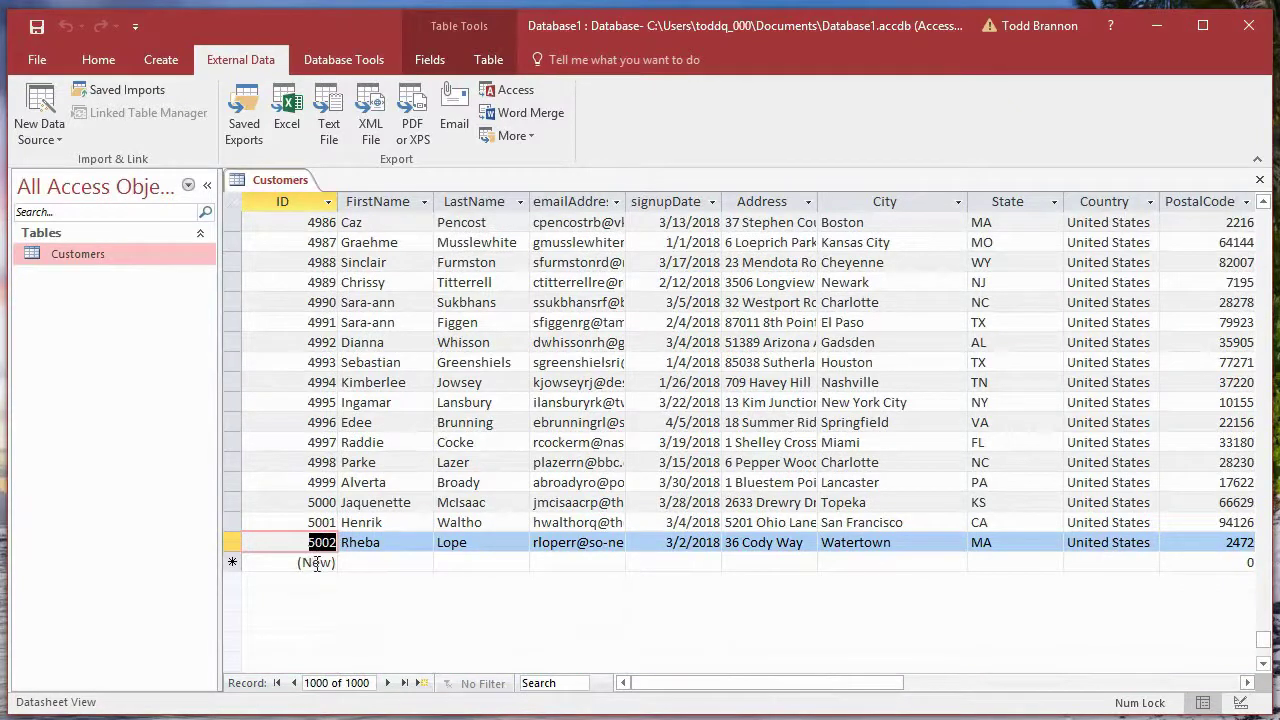
left_click(288, 563)
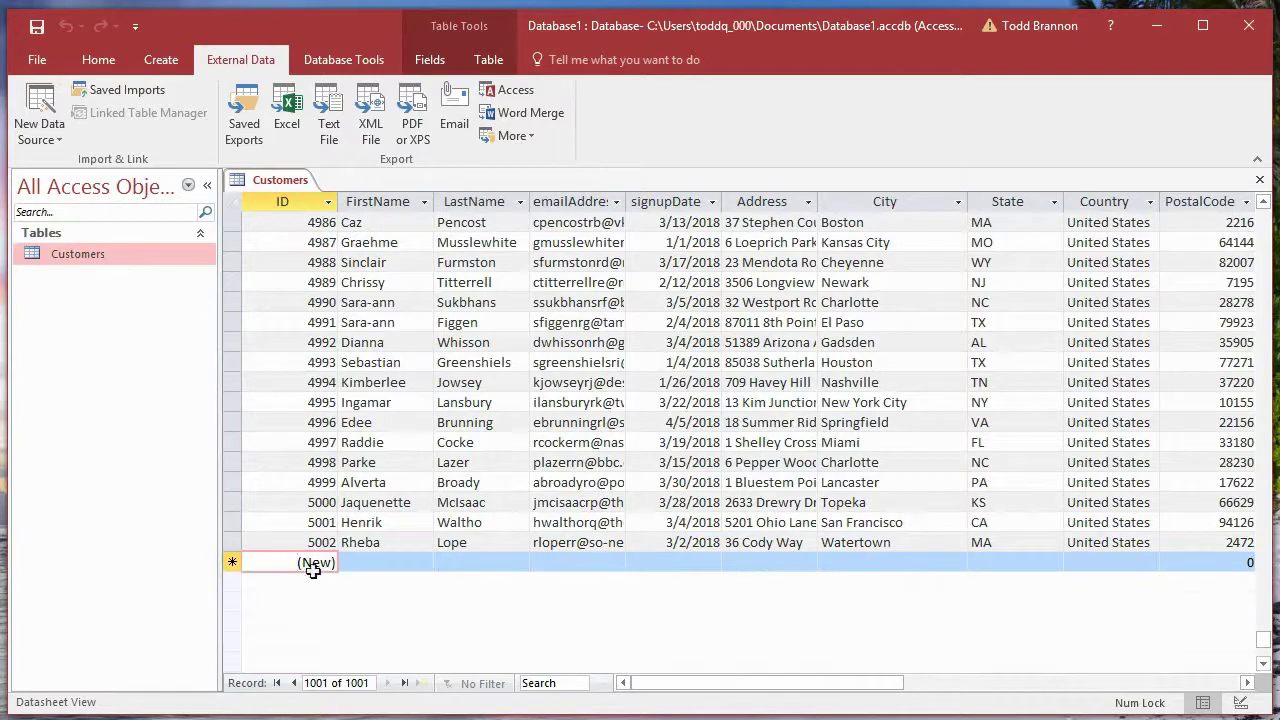
scroll(330, 580, "up", 4)
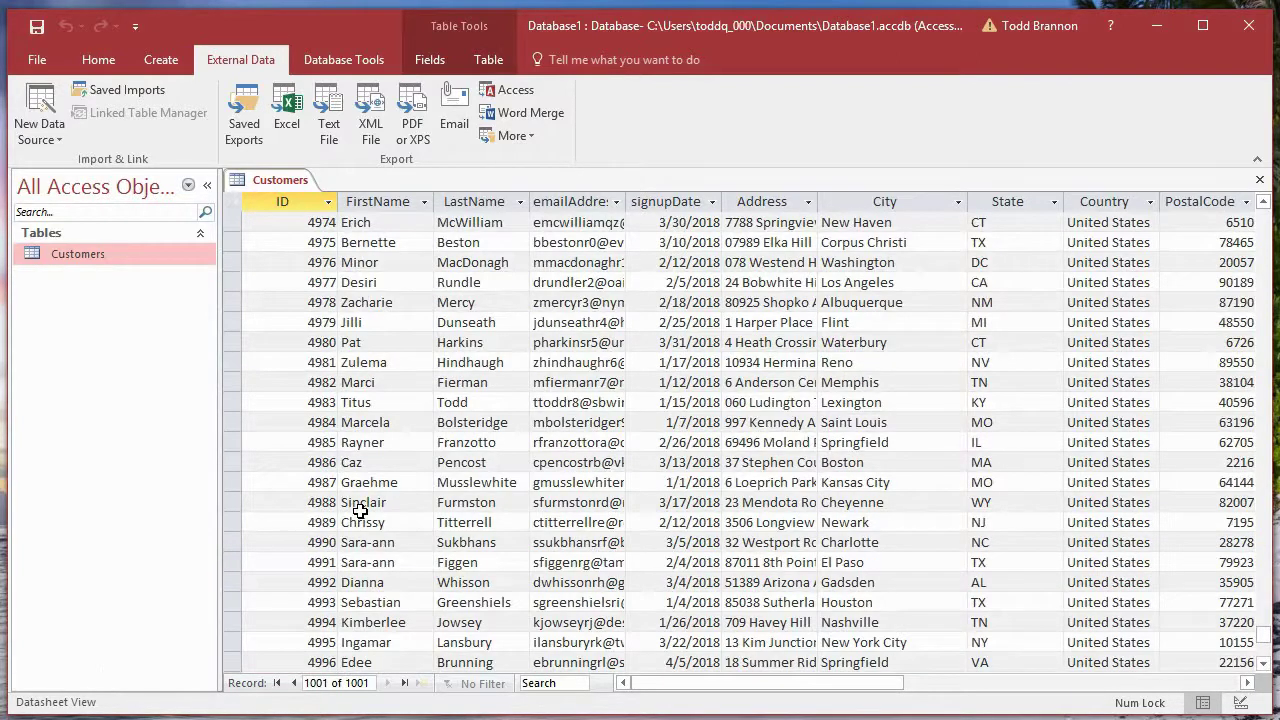
key("ctrl+Home")
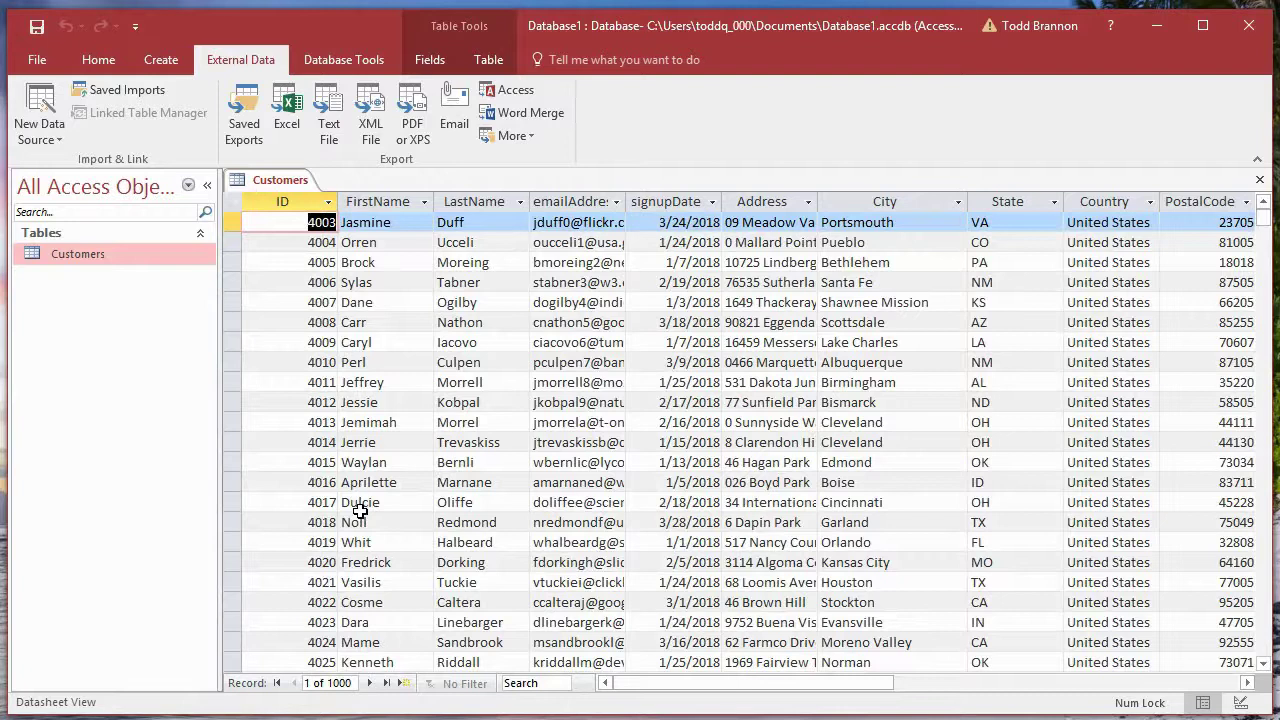